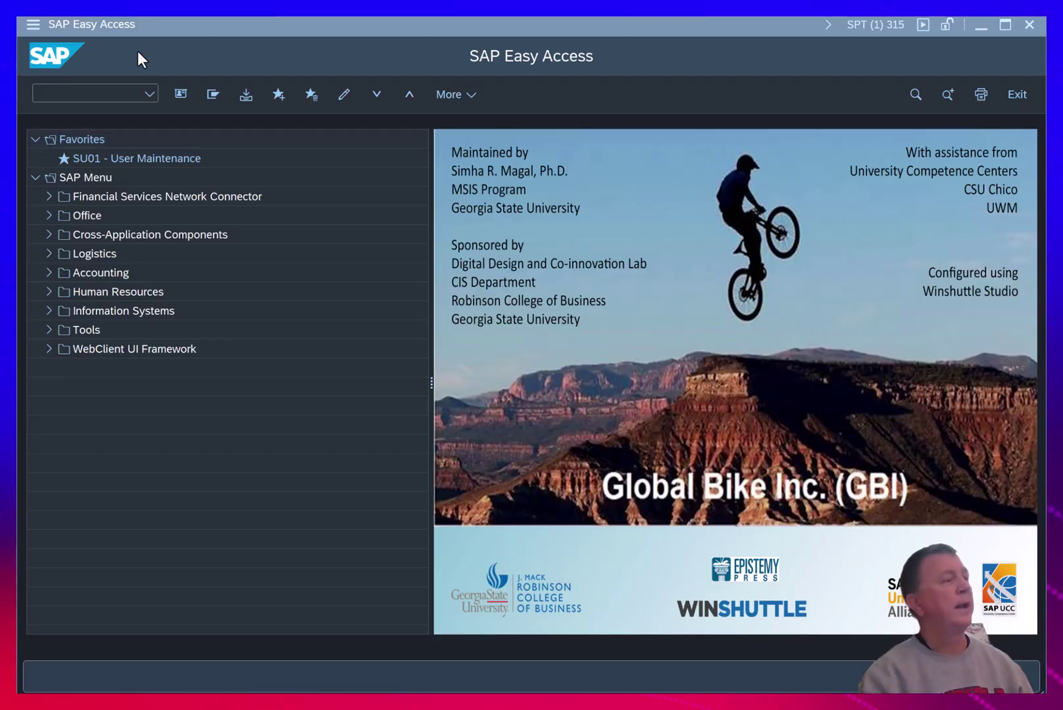
Step: Open the Compact Document Journal report with transaction code S_ALR_87012289
left_click(150, 94)
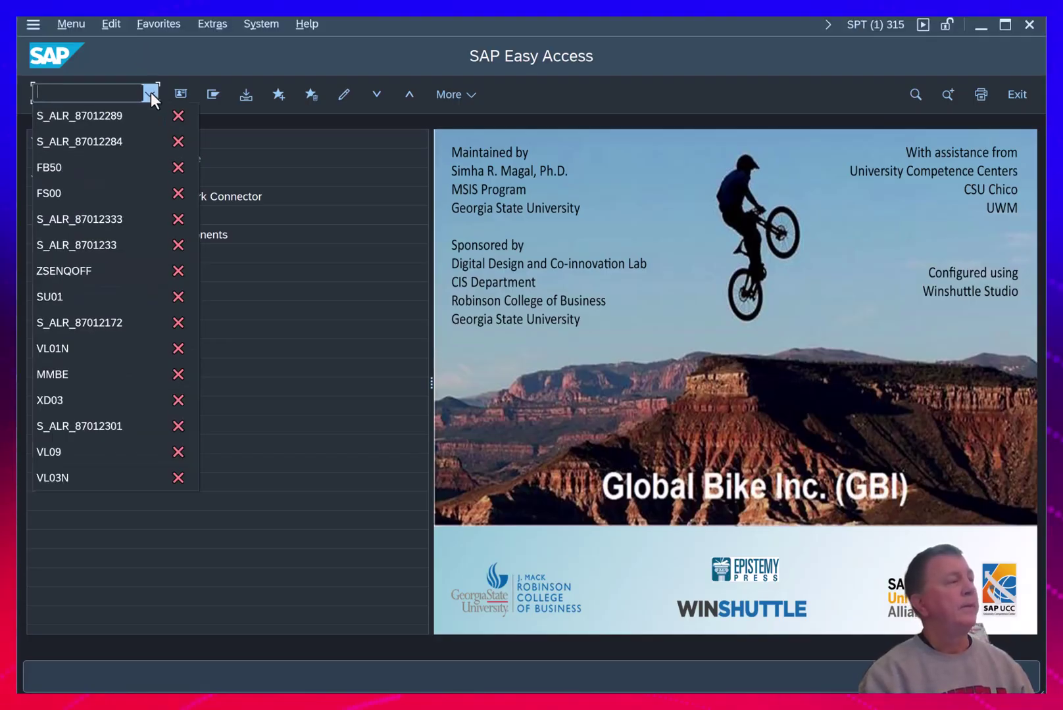
left_click(101, 115)
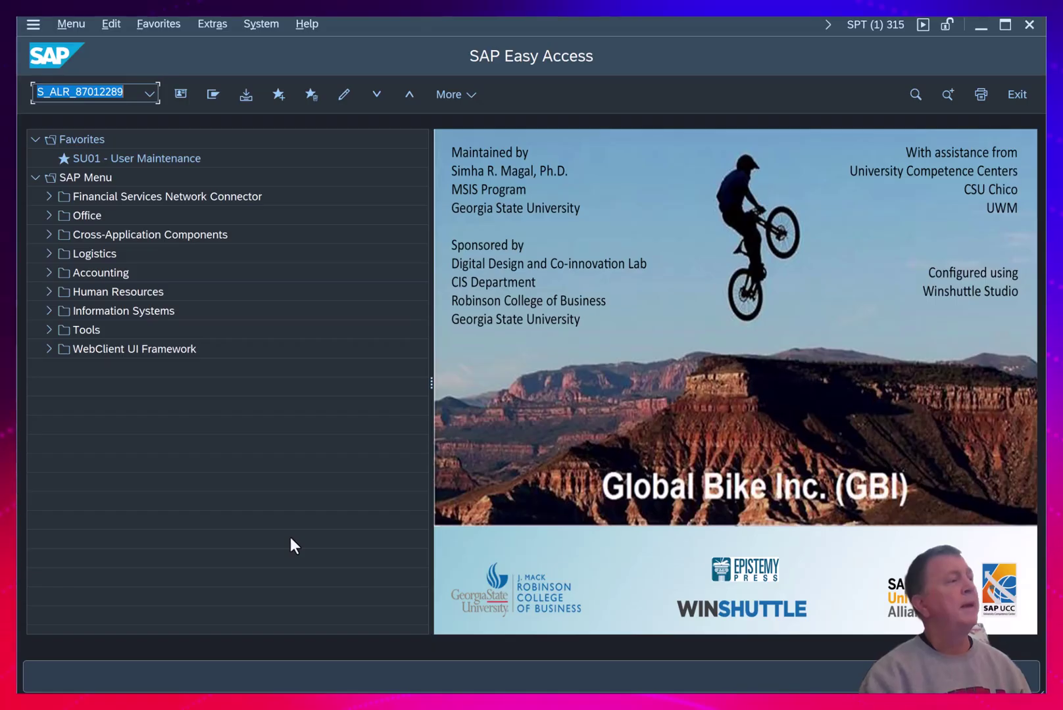
key("Return")
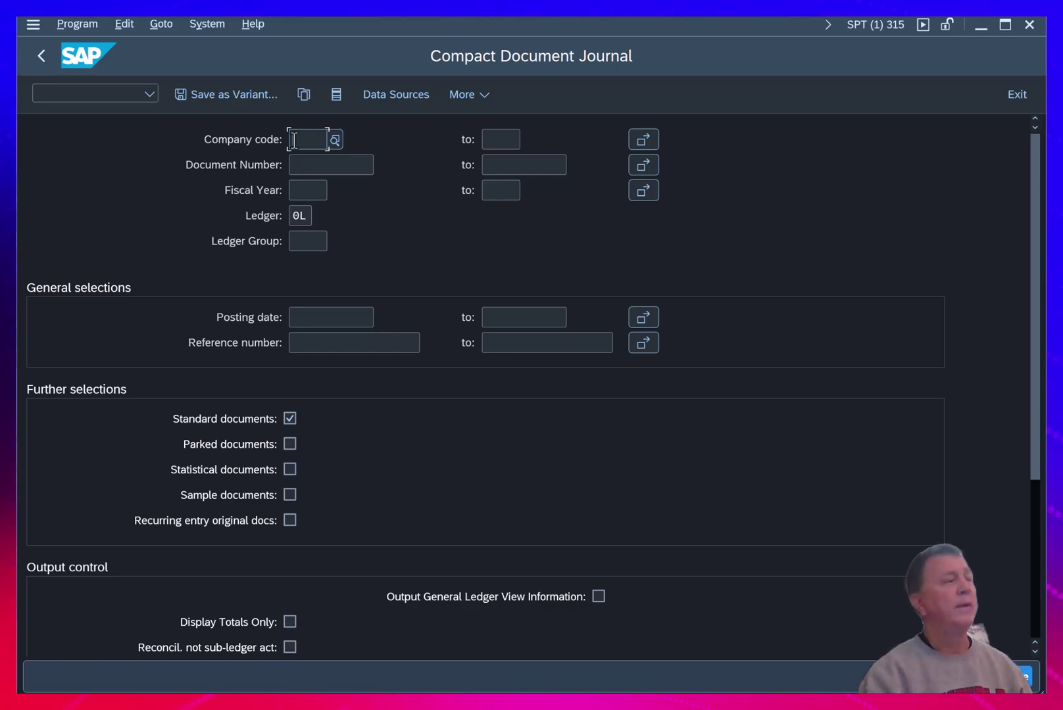
Step: Restrict the journal to company code US66 and fiscal year 2025
type("US")
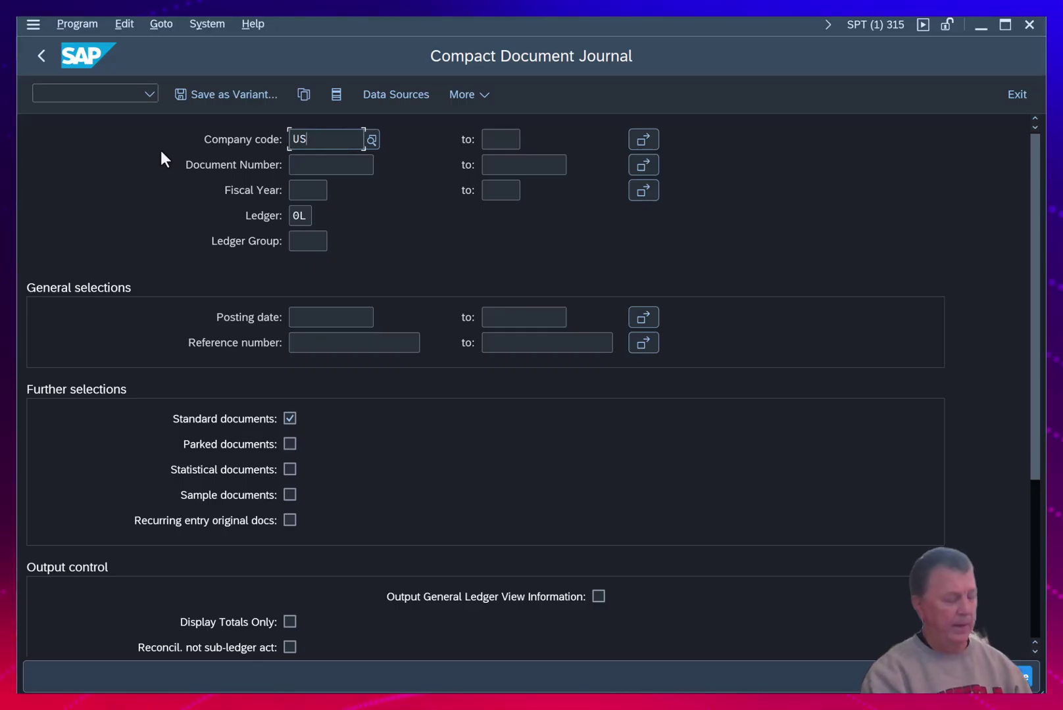
type("66")
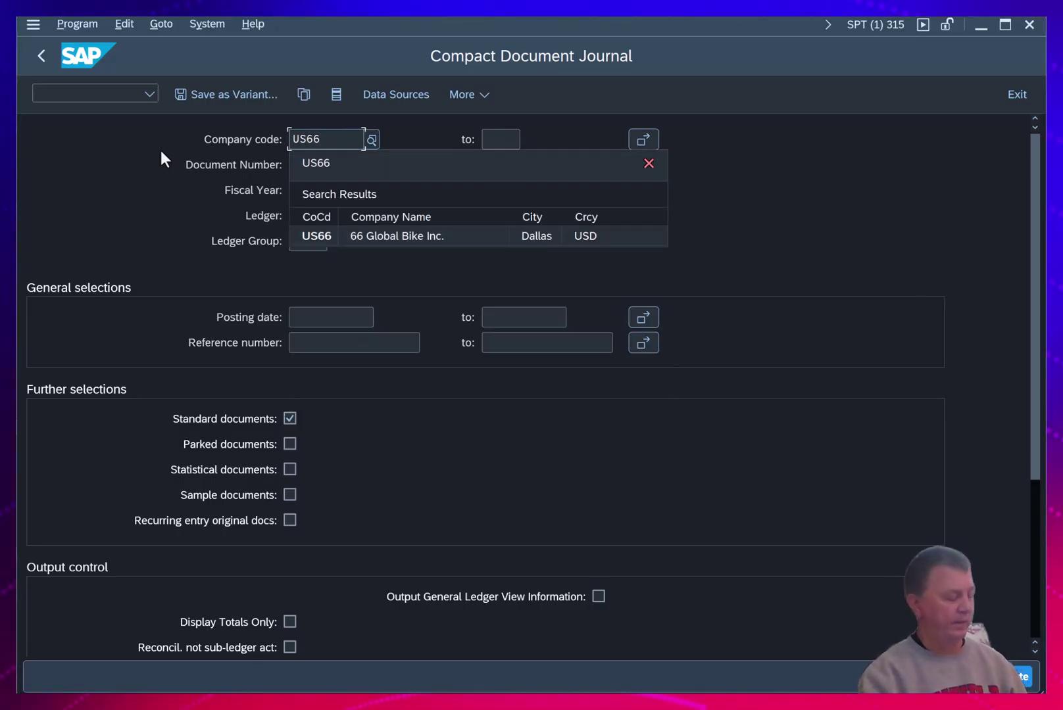
key("Tab")
key("Tab")
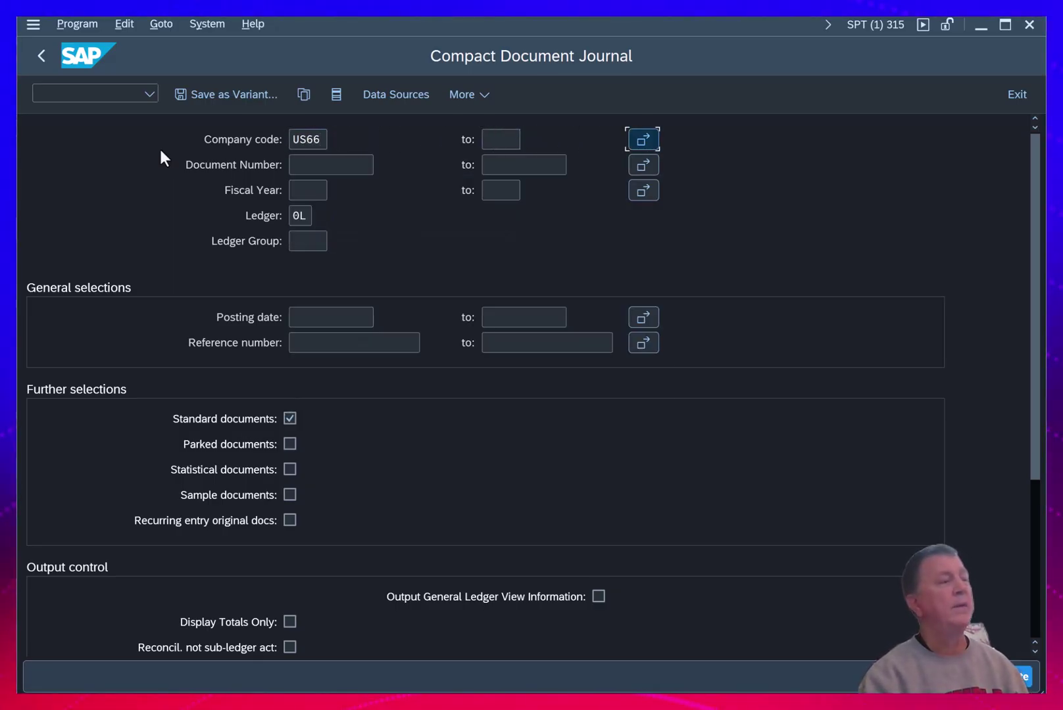
key("Tab")
key("Tab")
key("Tab")
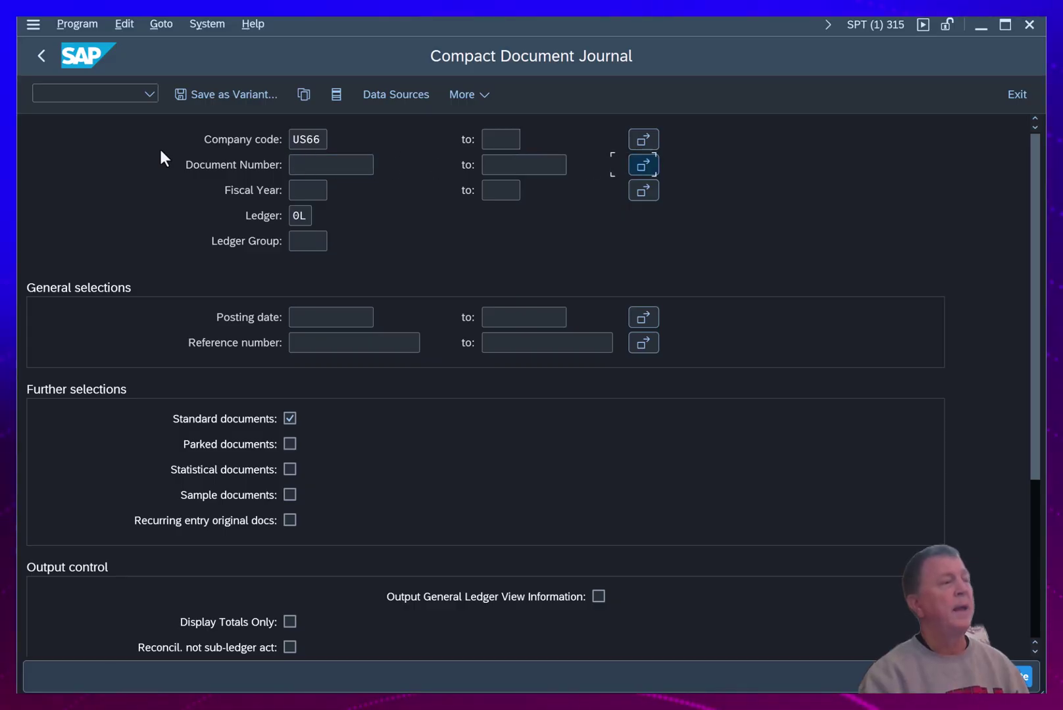
key("Tab")
type("2025")
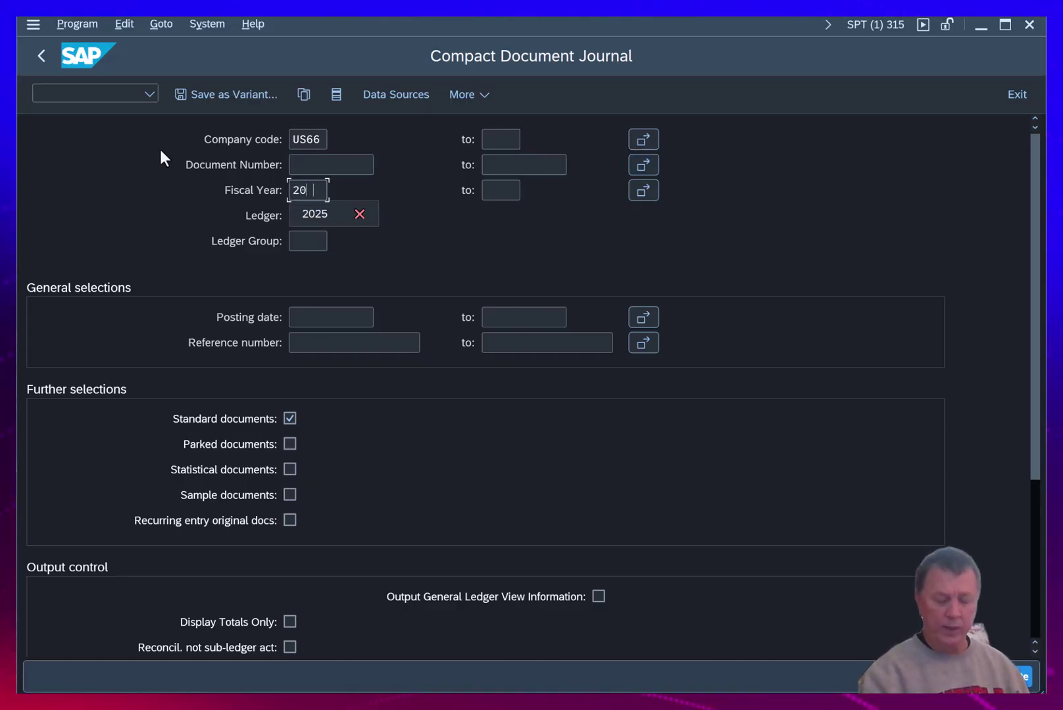
Step: Limit the posting date range to 1/1/2025 through 1/31/2025
key("Tab")
key("Tab")
key("Tab")
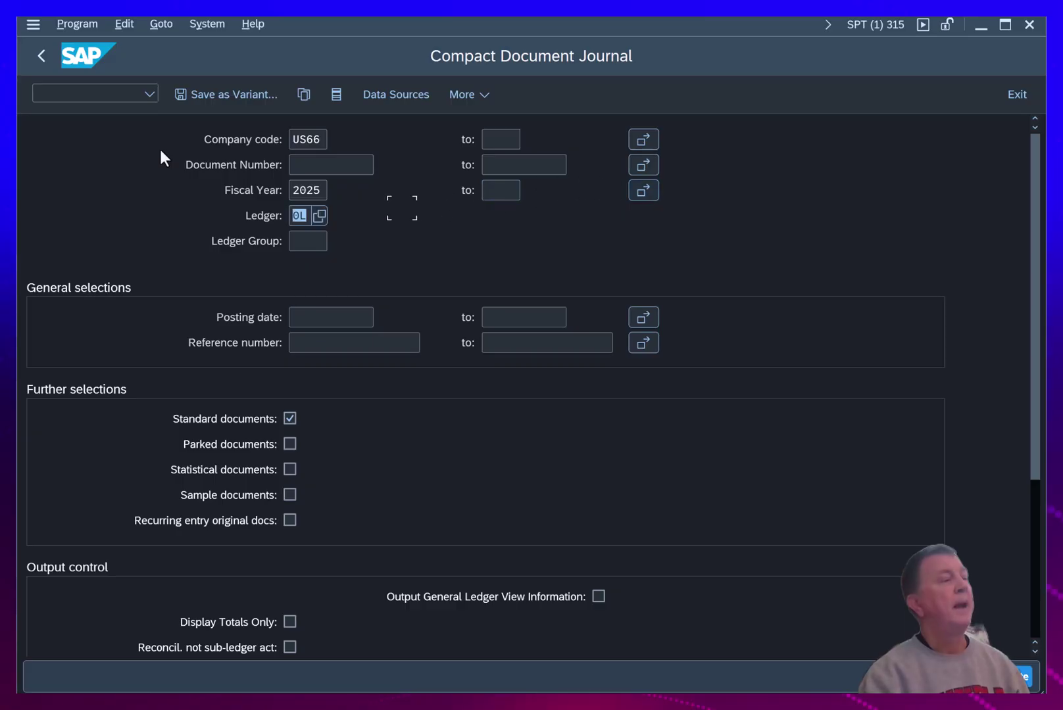
key("Tab")
key("Tab")
key("shift+Tab")
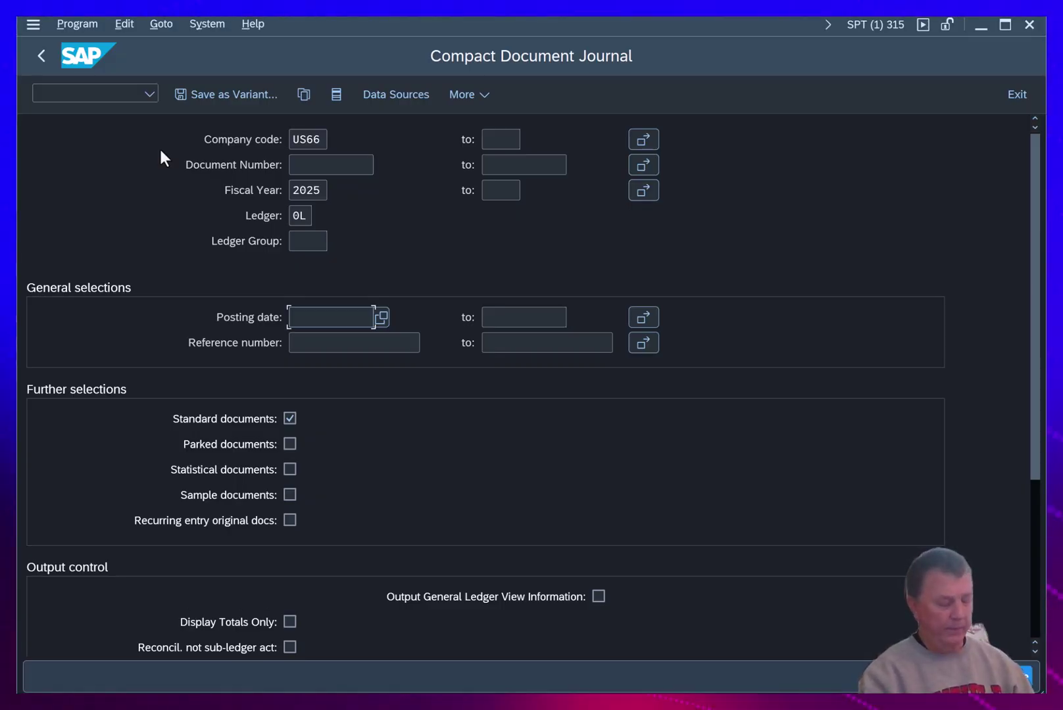
type("1/1/2025")
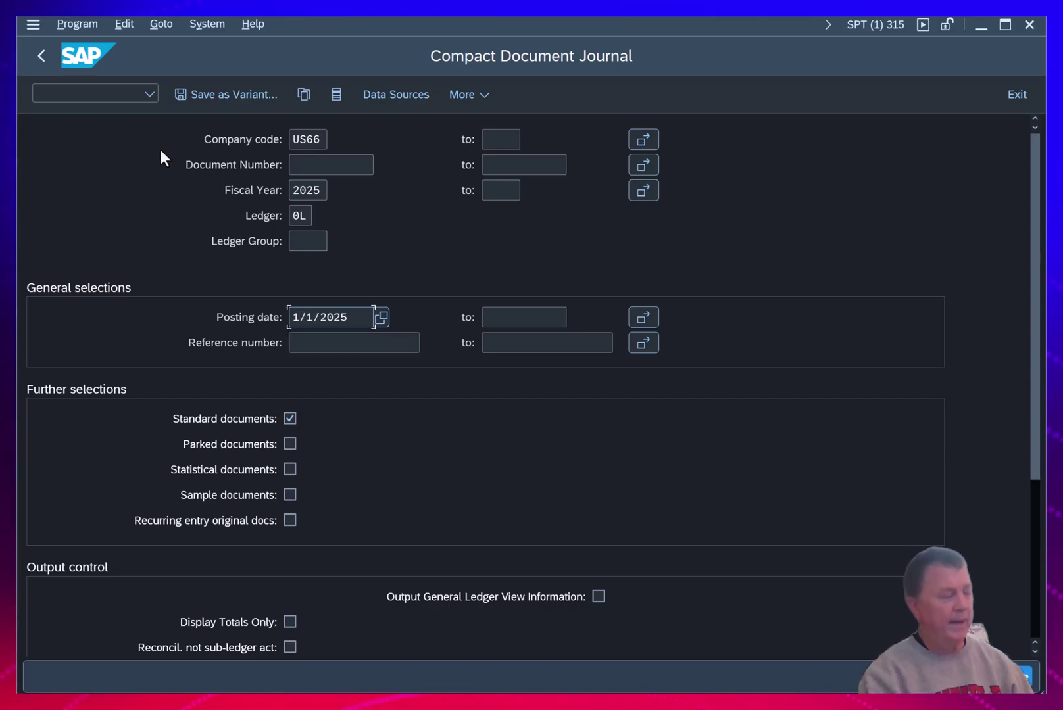
key("Tab")
type("1/31/2")
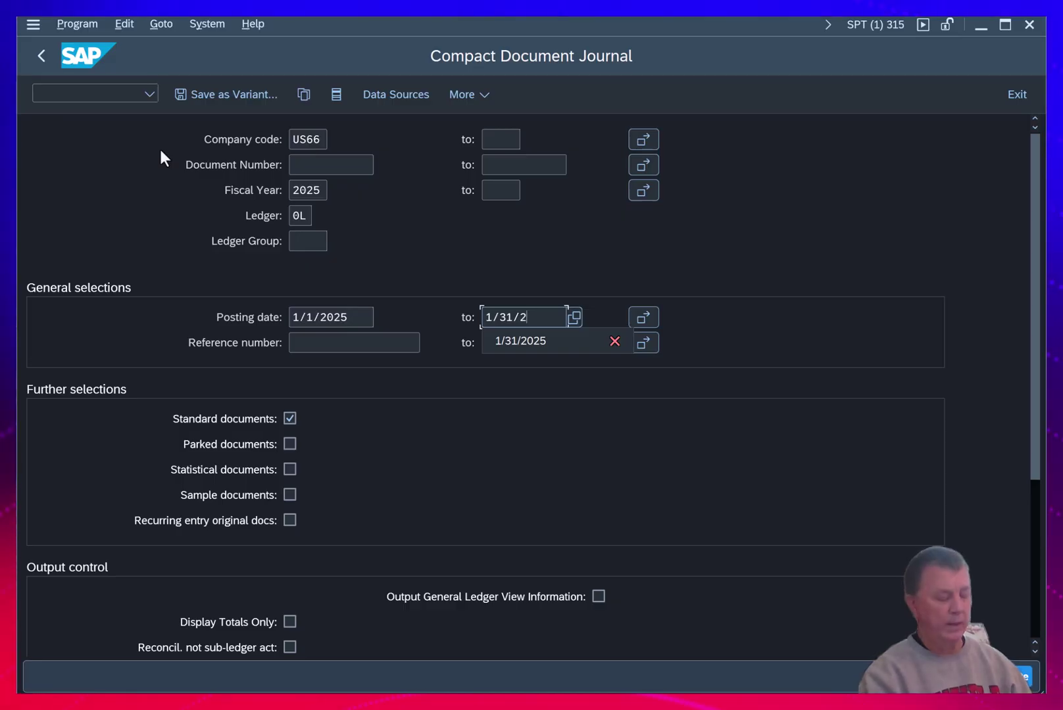
key("Tab")
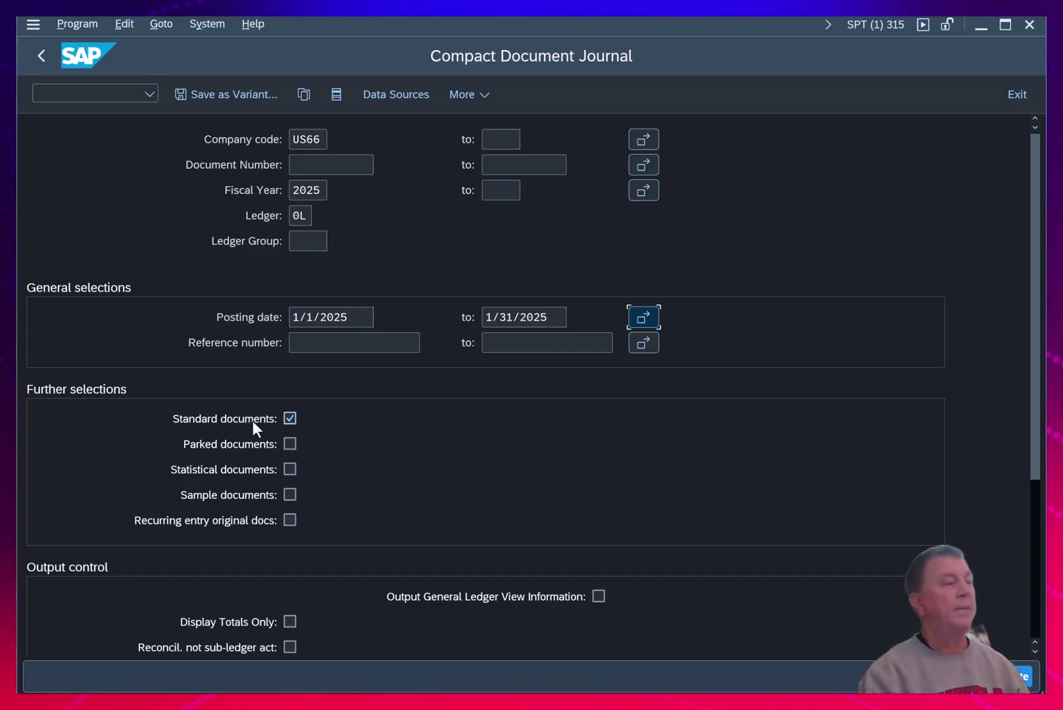
Step: Include parked documents alongside the standard documents and run the journal report
left_click(289, 444)
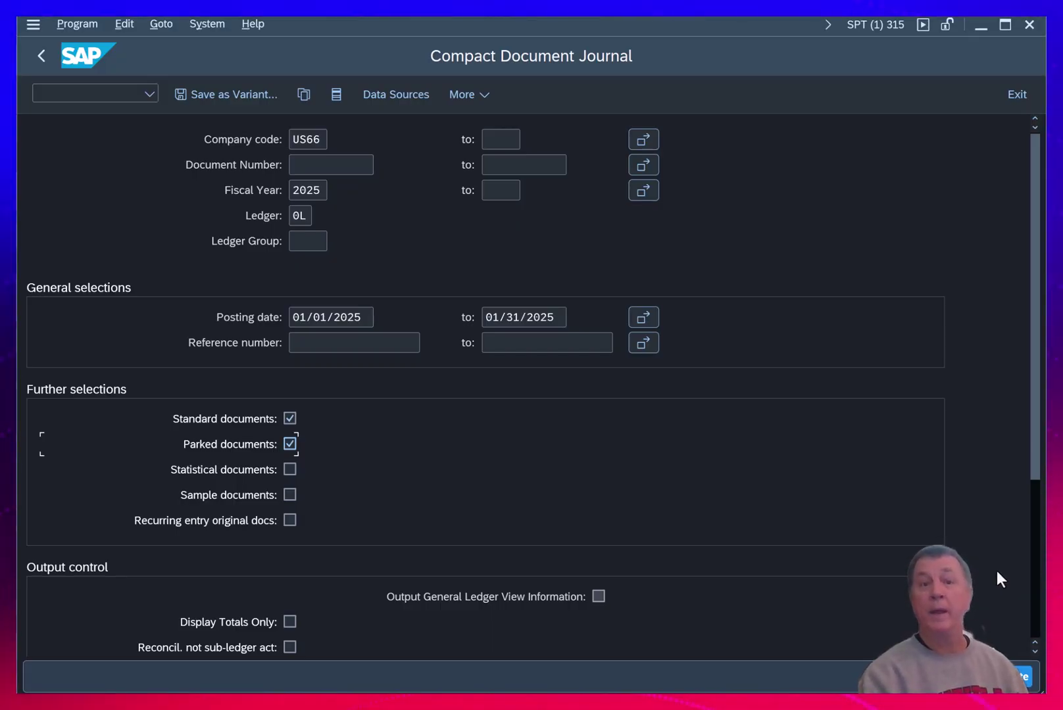
left_click(1023, 677)
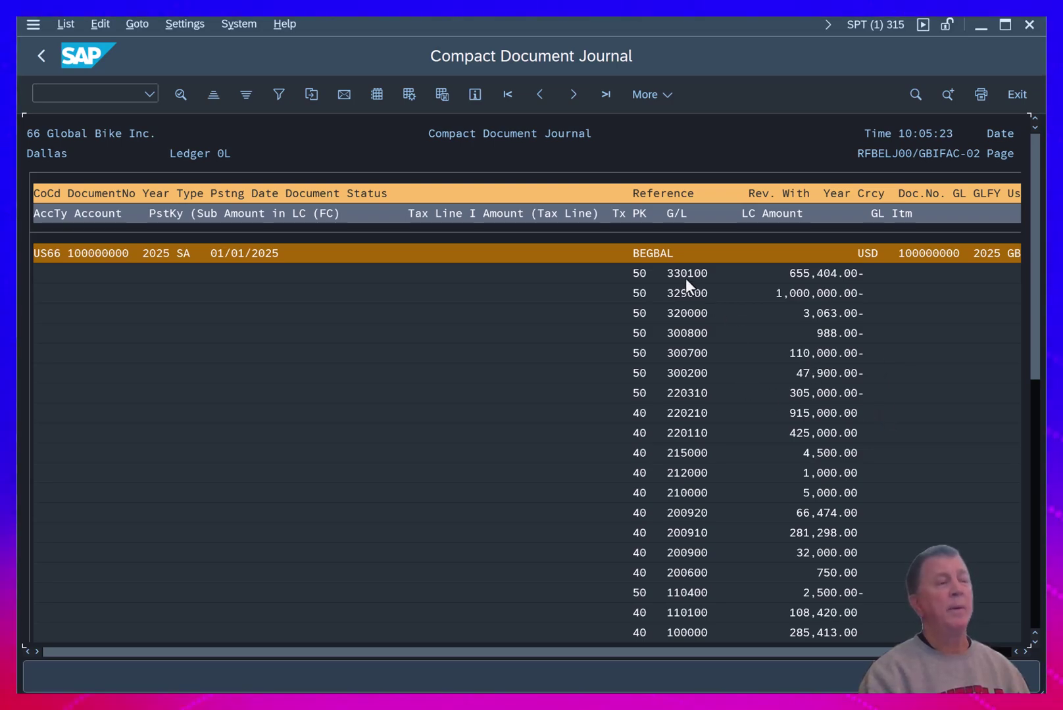
Step: Examine the journal across its full width and length, from the BEGBAL entry through JE01 and JE02 to the closing debit and credit totals
scroll(691, 302, "down", 2)
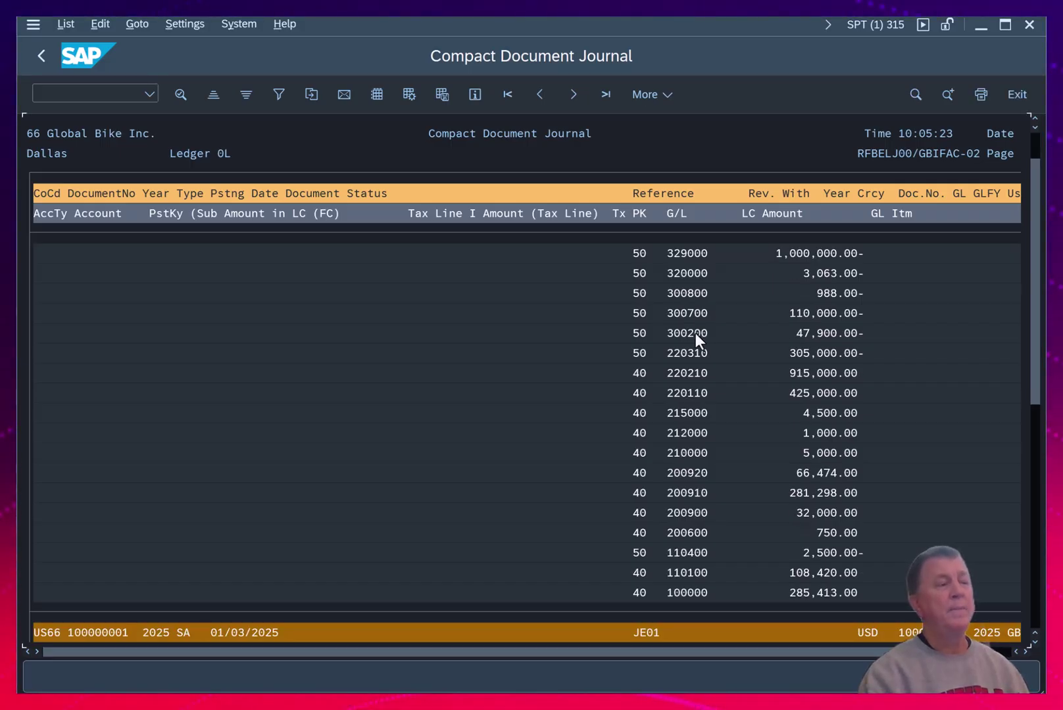
scroll(695, 333, "up", 2)
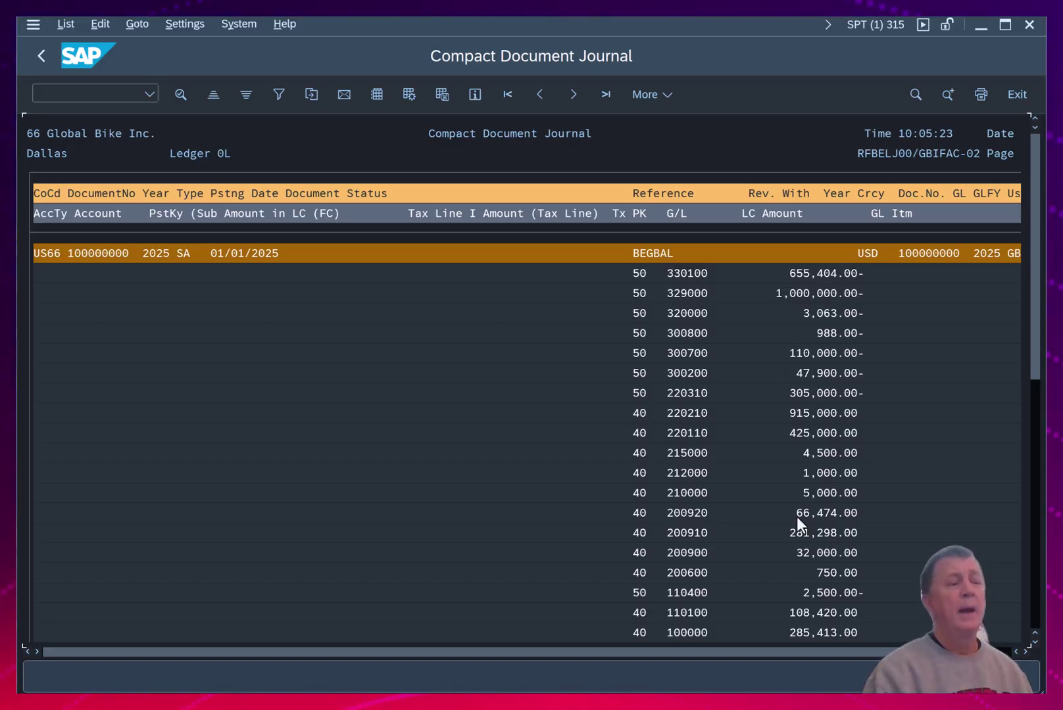
left_click_drag(799, 653, 888, 655)
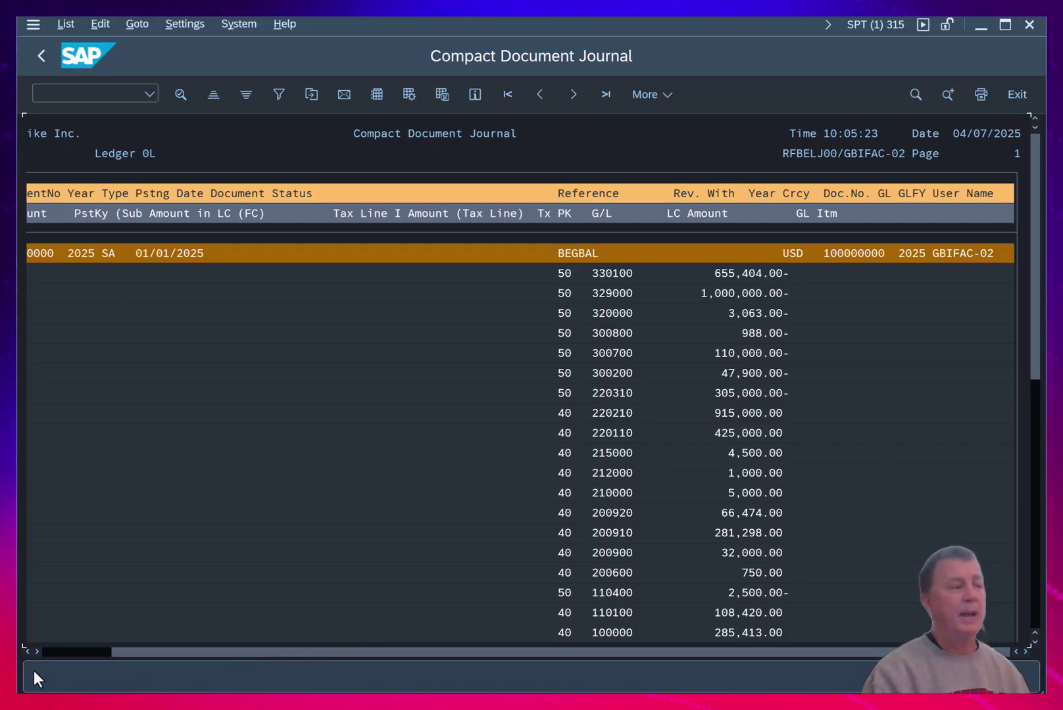
left_click(66, 654)
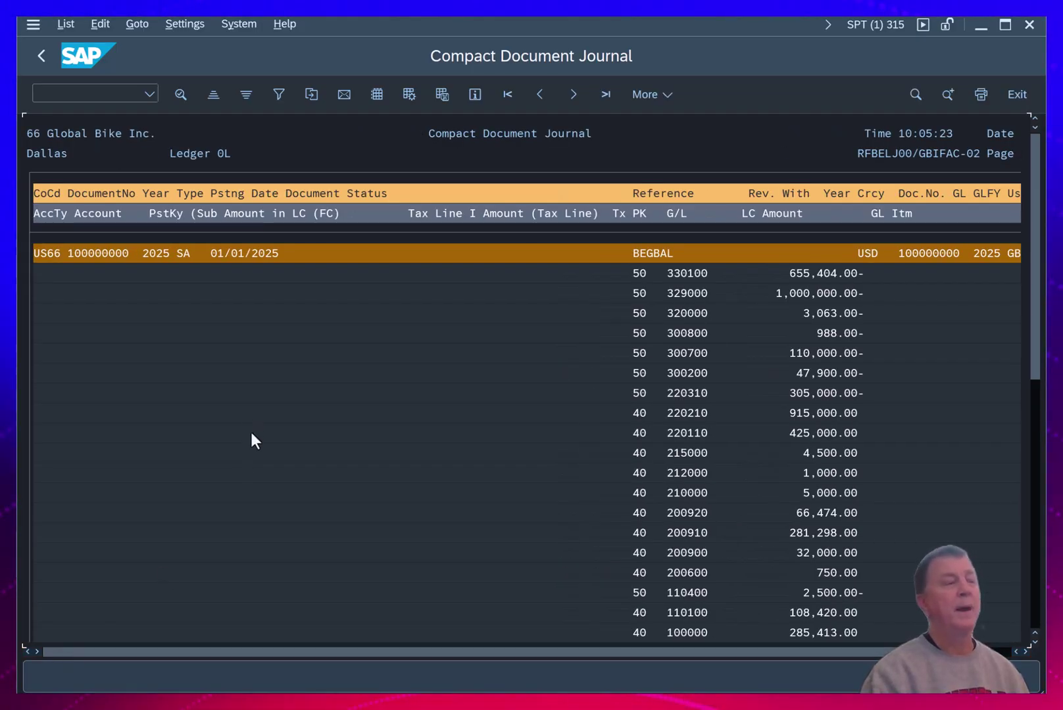
scroll(251, 434, "down", 1)
scroll(251, 434, "down", 8)
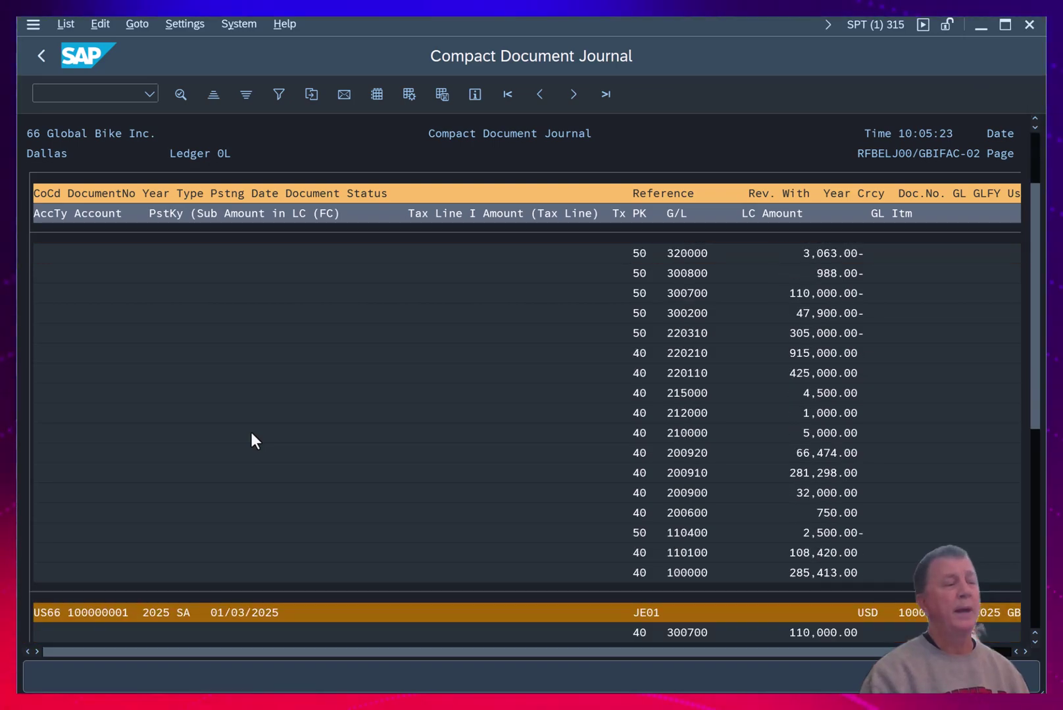
scroll(252, 436, "down", 2)
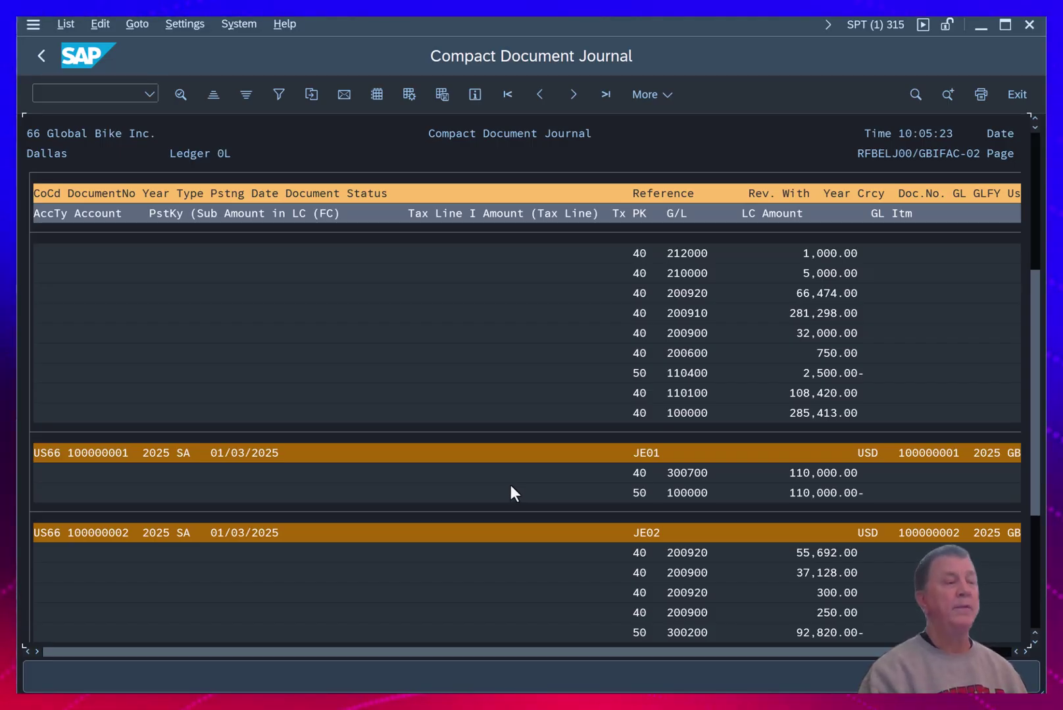
scroll(511, 485, "down", 4)
scroll(512, 486, "down", 2)
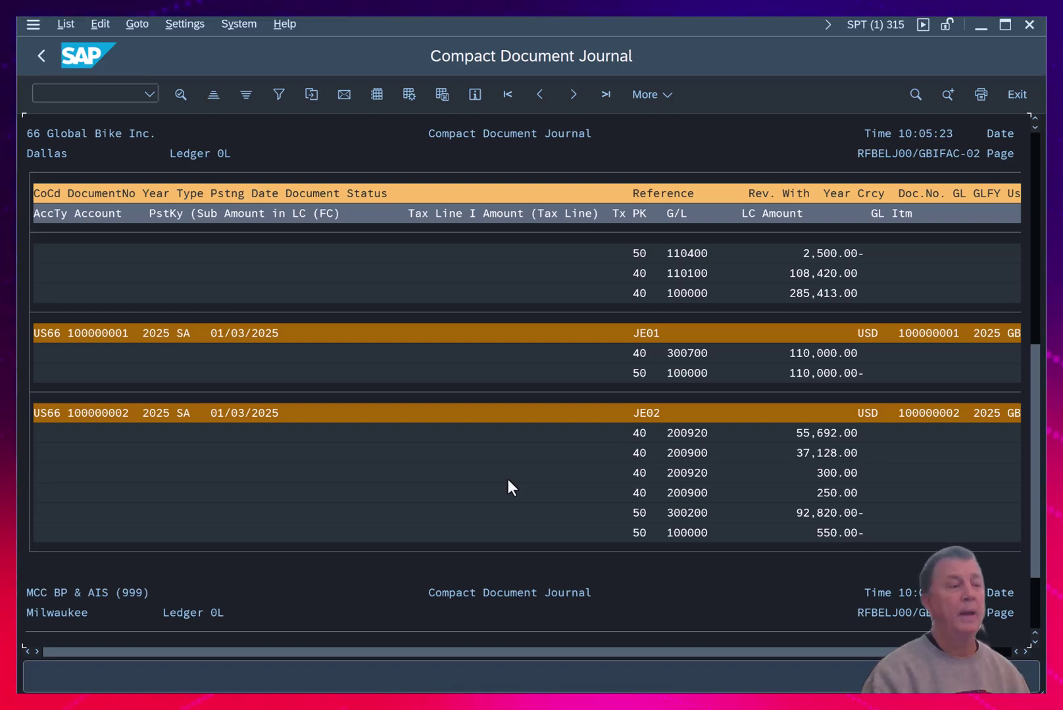
scroll(508, 481, "down", 1)
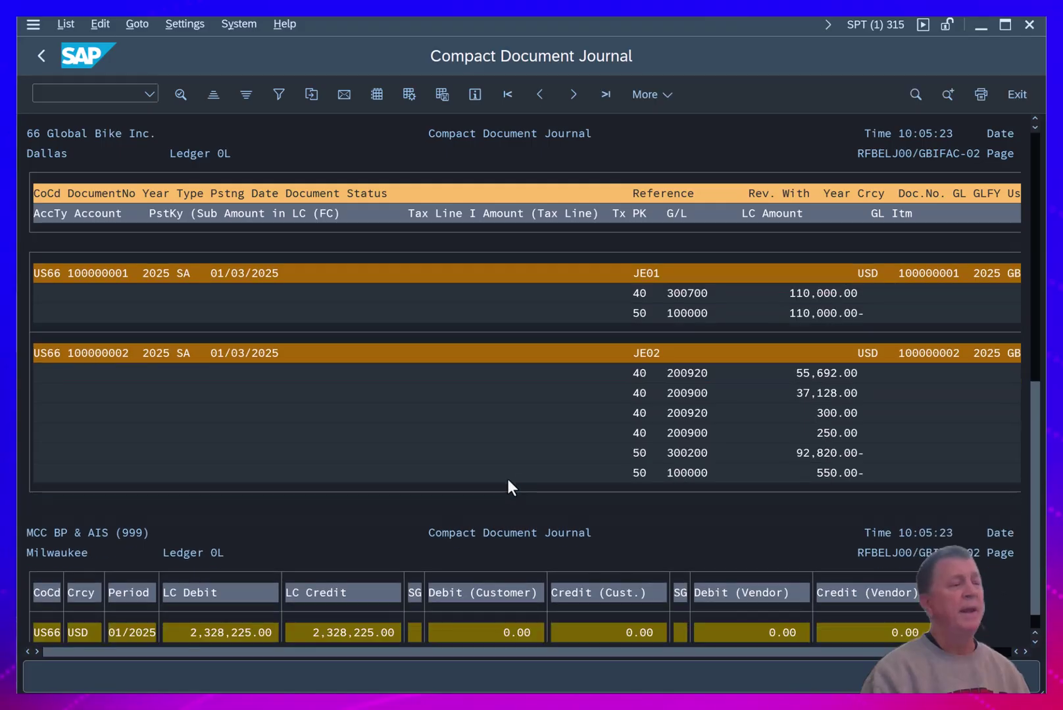
scroll(508, 481, "down", 1)
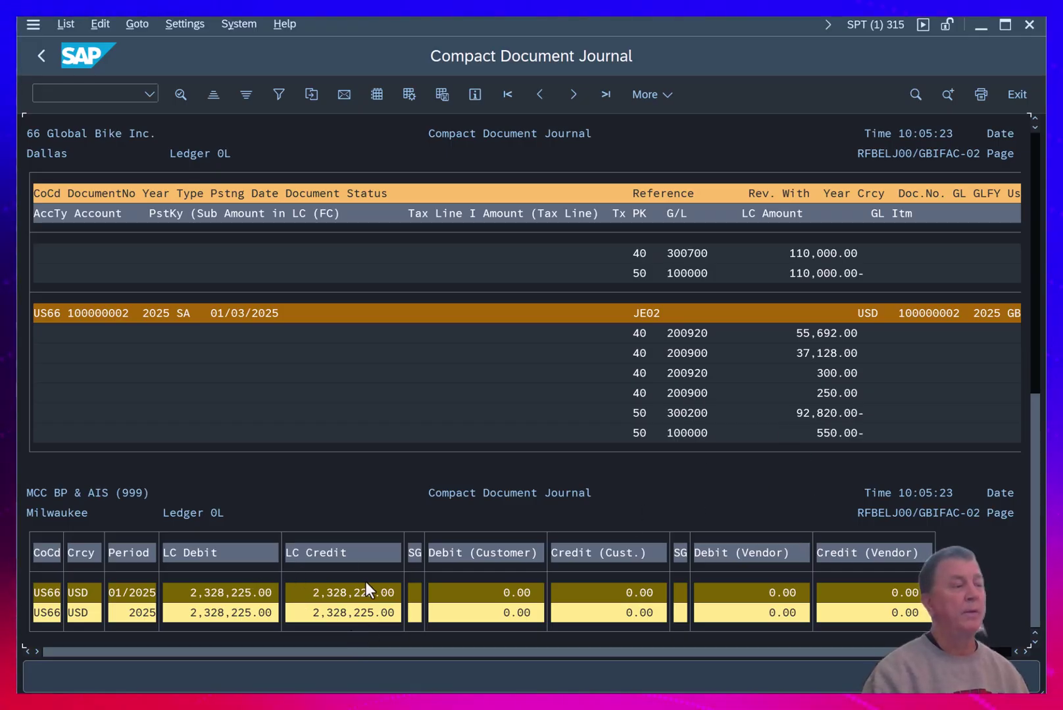
left_click(1037, 147)
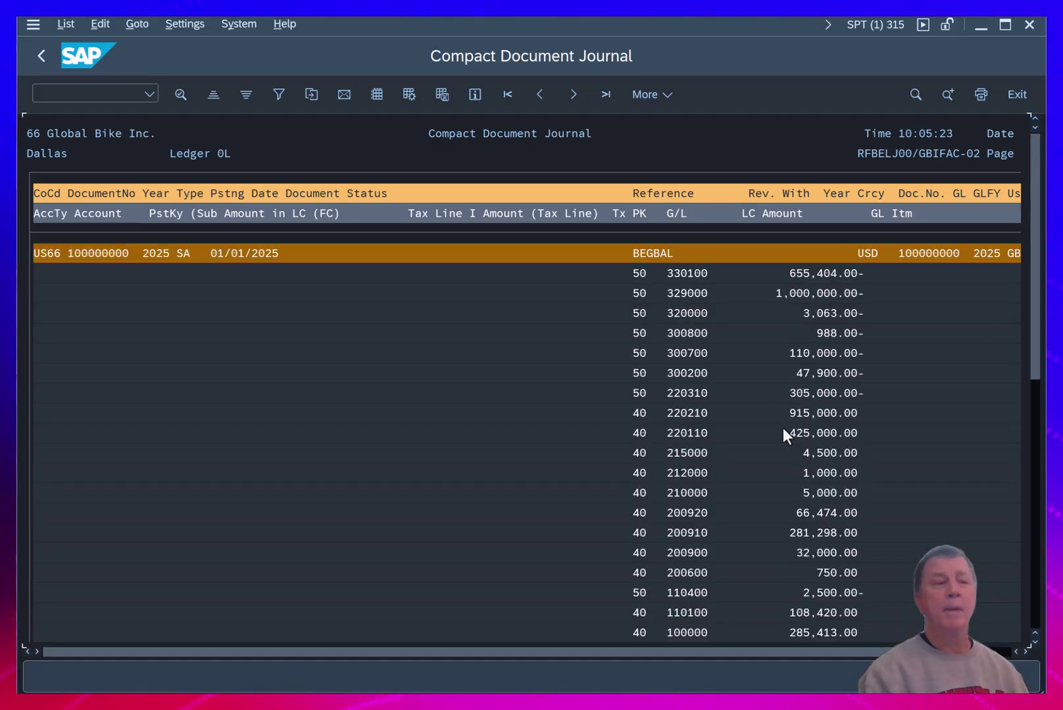
left_click(1030, 147)
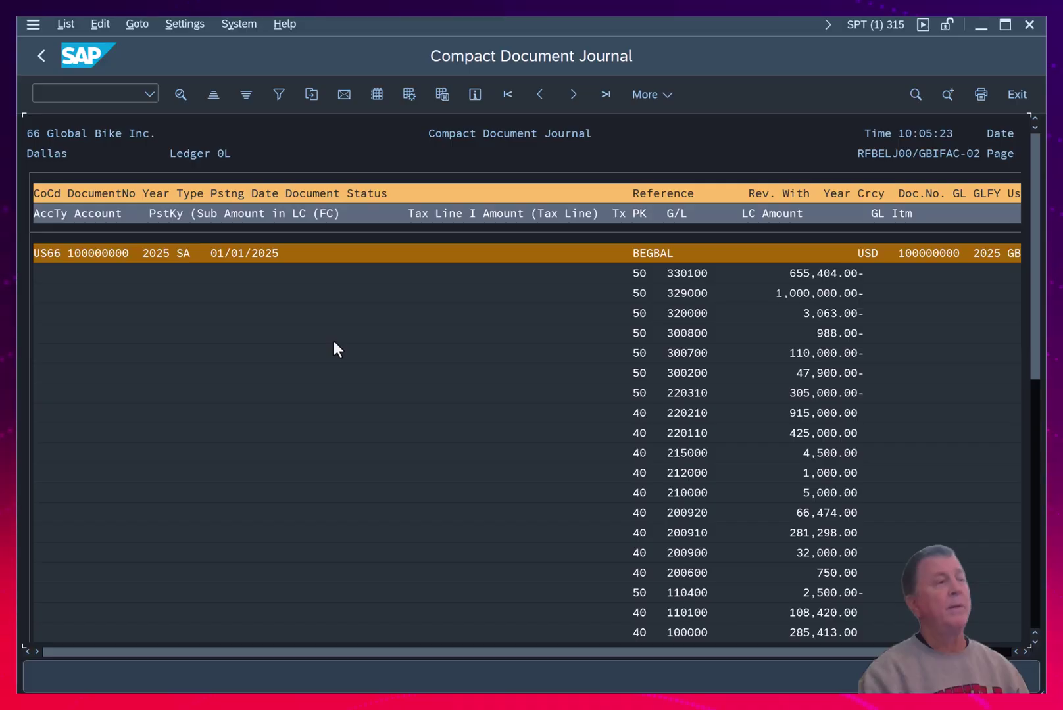
Step: Return to the selection criteria and rerun the journal with the same settings, viewing its JE01 and JE02 entries
left_click(40, 56)
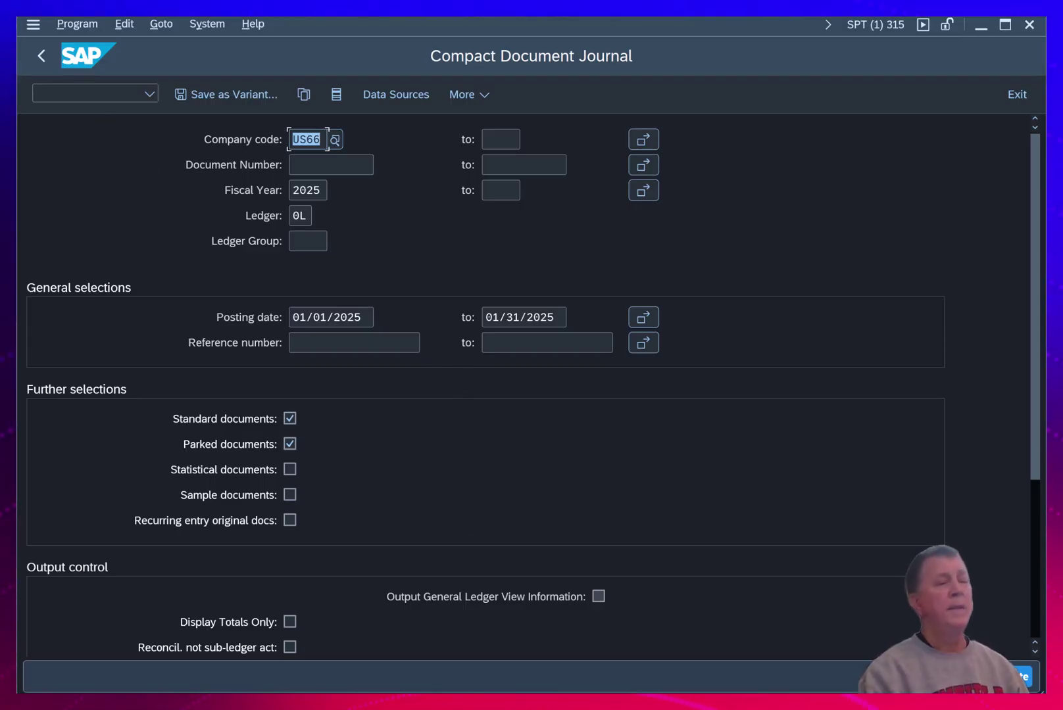
key("F8")
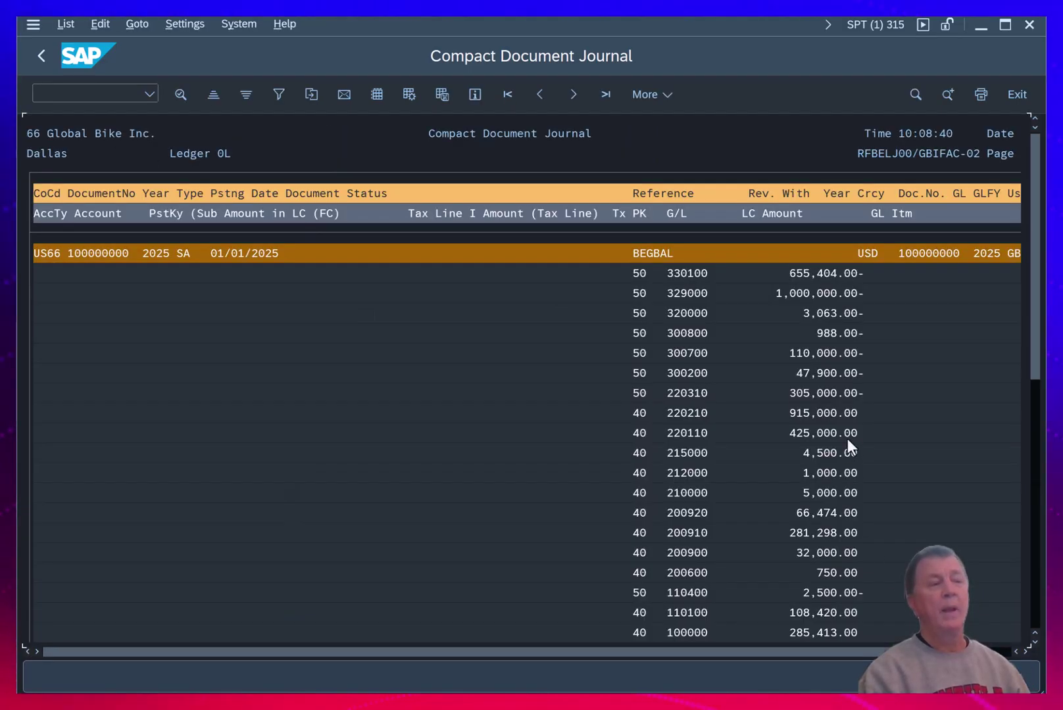
left_click(1034, 500)
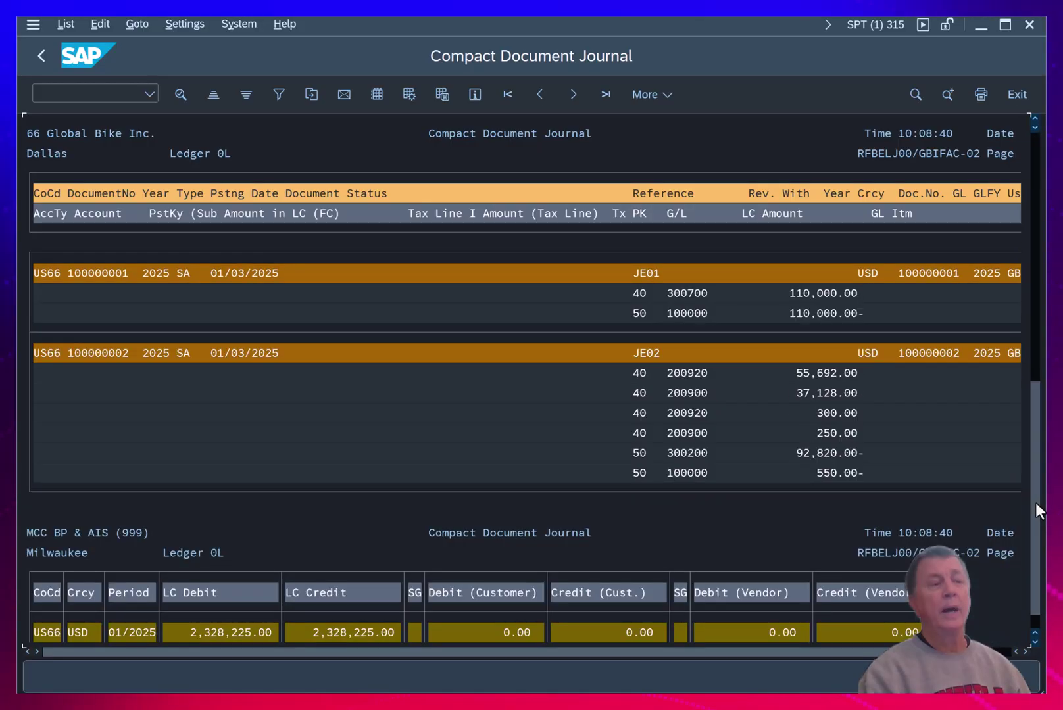